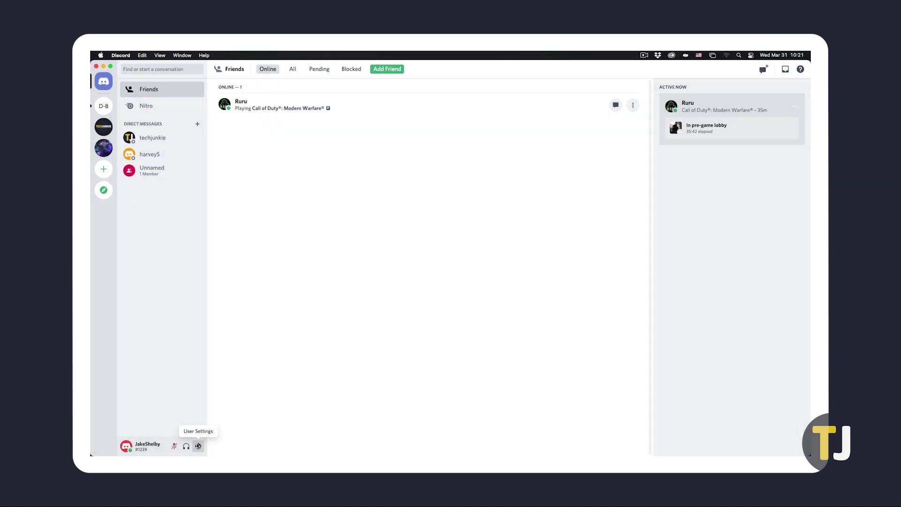
Select the Dark theme in User Settings > Appearance and close settings back to Friends
click(198, 445)
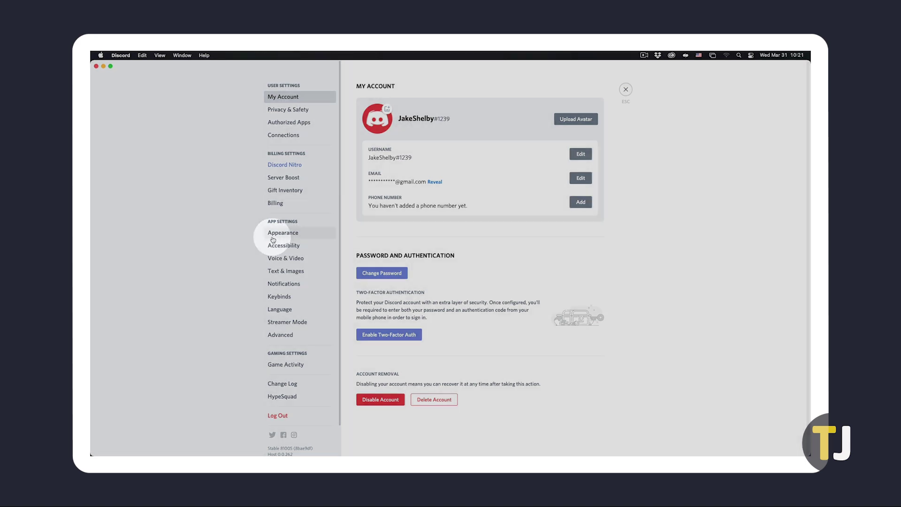
click(275, 236)
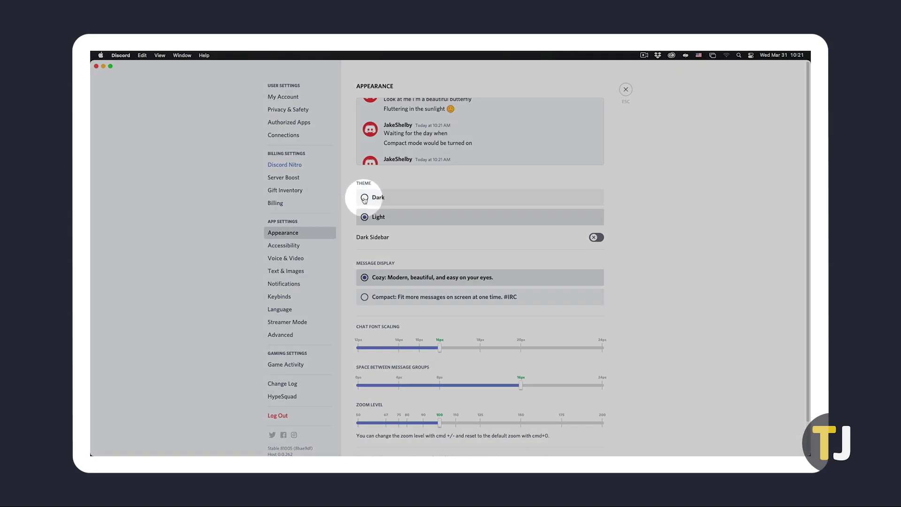
click(364, 197)
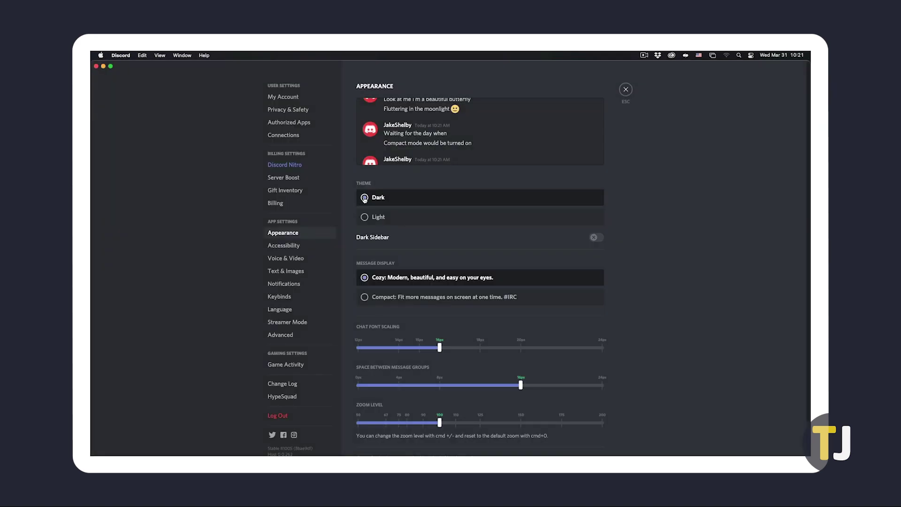
key(Escape)
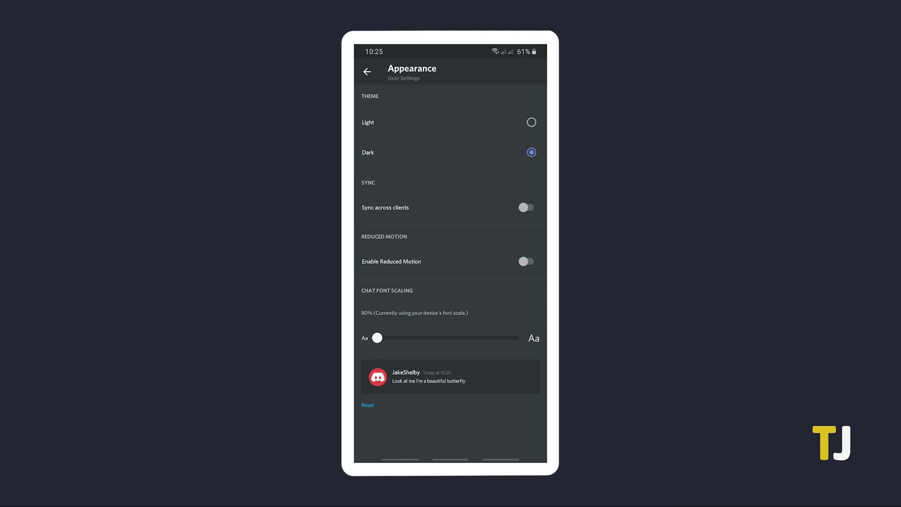
Tap the Dark theme option twice to reveal AMOLED optimized mode, then switch it on
click(451, 153)
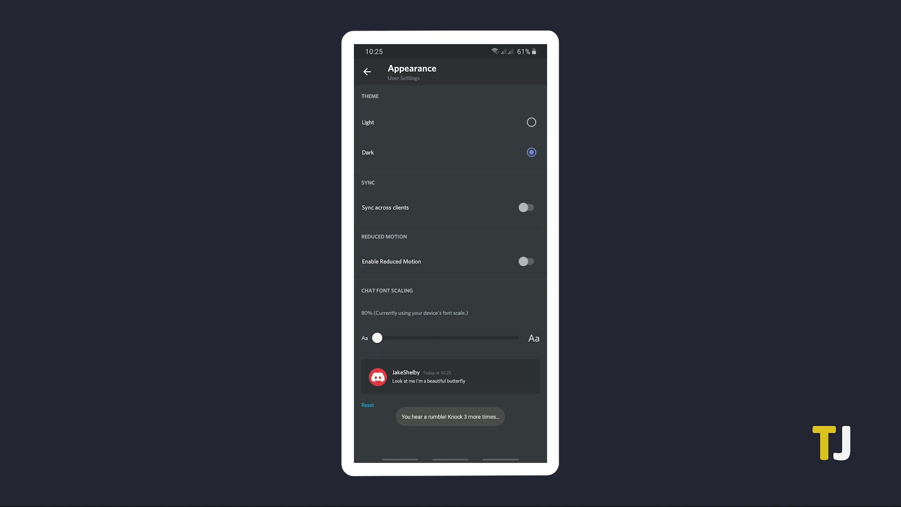
click(451, 152)
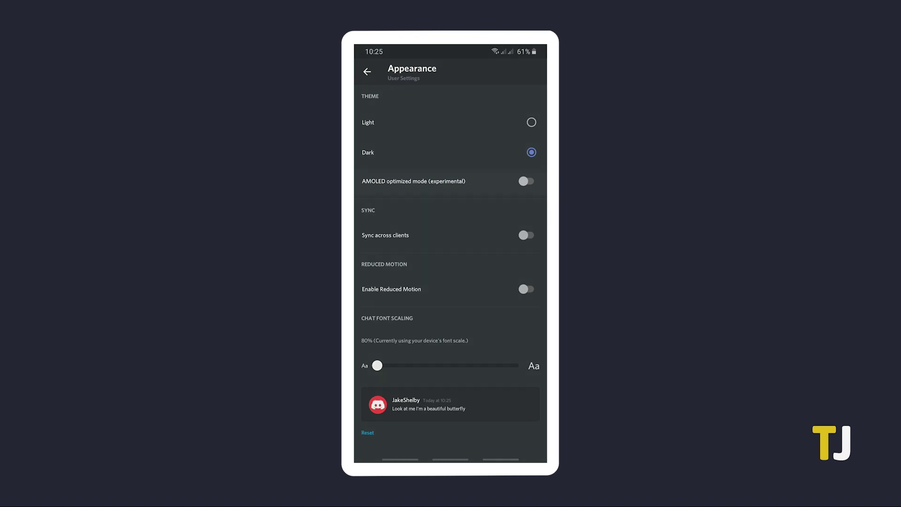
click(526, 181)
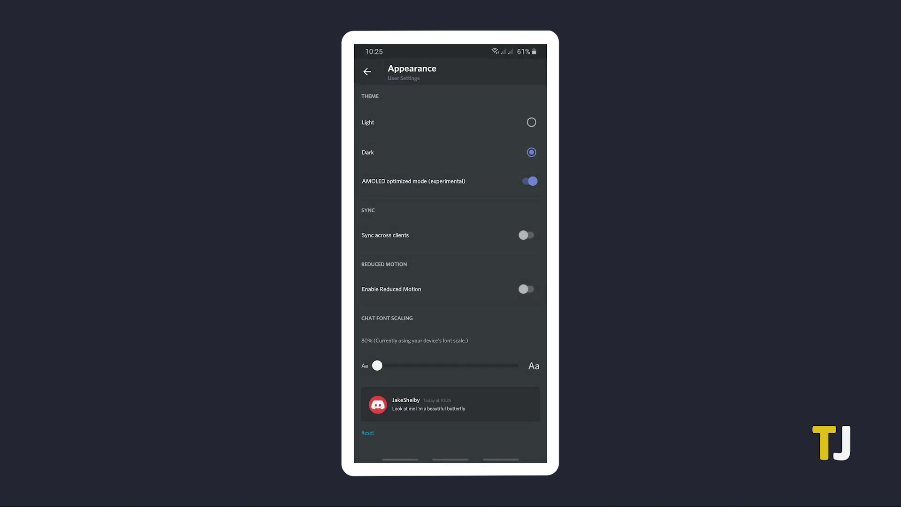